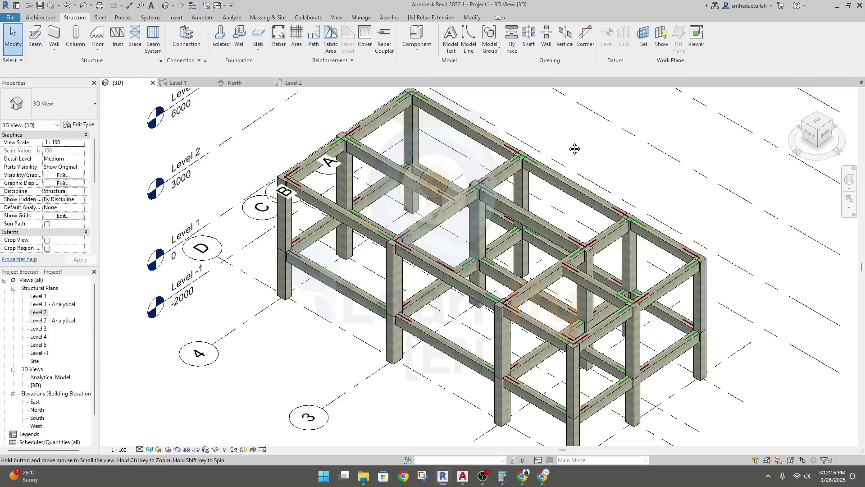
Step: Zoom out in the 3D view of the concrete column-and-beam frame
scroll(569, 153, "down", 1)
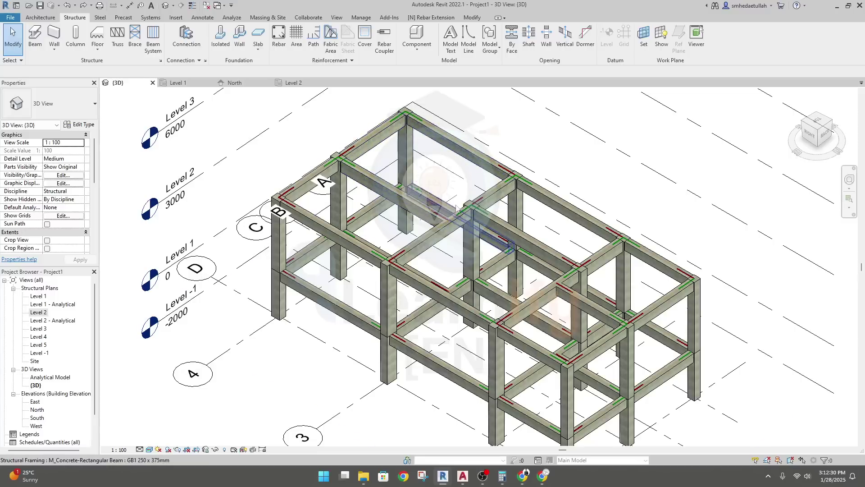
Step: On the Level 2 structural plan, start placing an FB2 250 x 450mm concrete beam
left_click(292, 86)
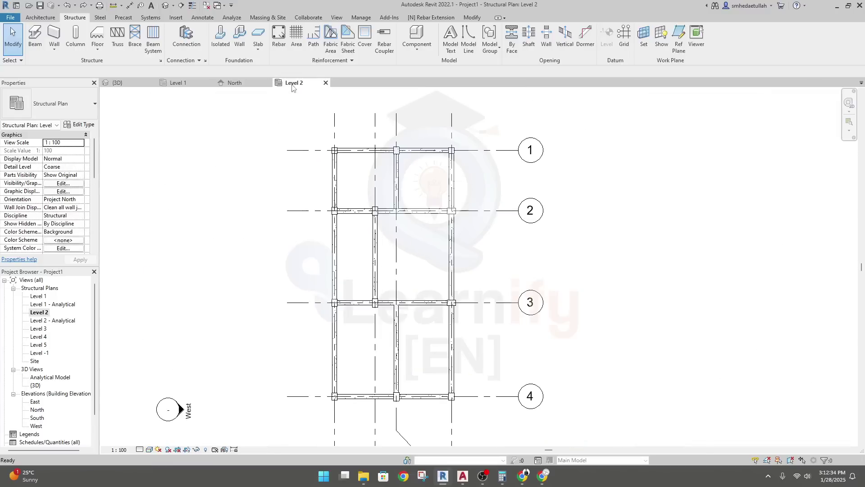
middle_click_drag(413, 281, 411, 271)
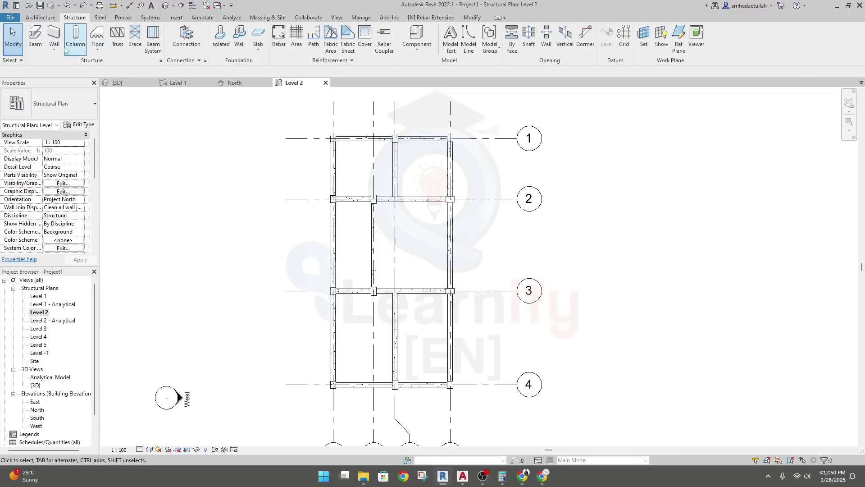
left_click(36, 44)
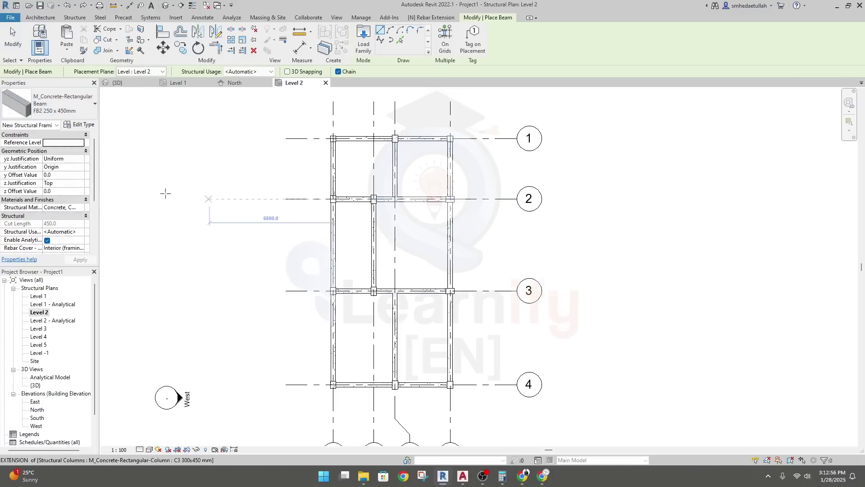
Step: Duplicate the FB2 250 x 450mm beam type as 'SB 200 x 300 mm'
left_click(79, 125)
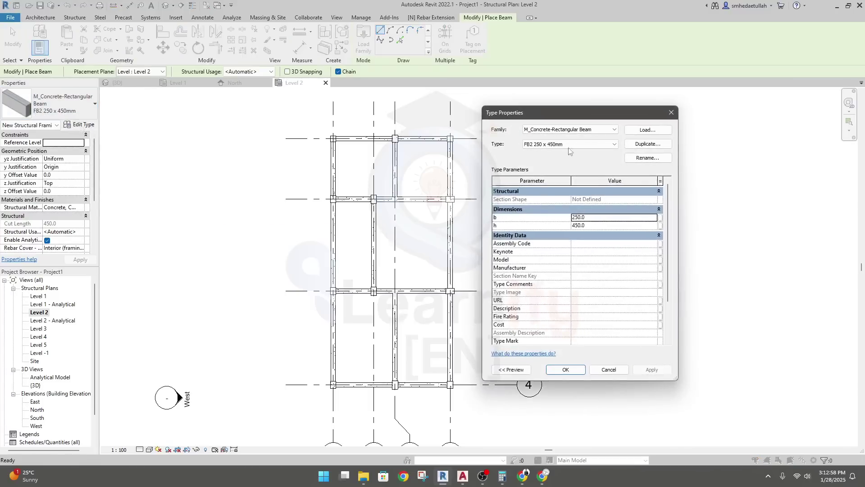
left_click(648, 144)
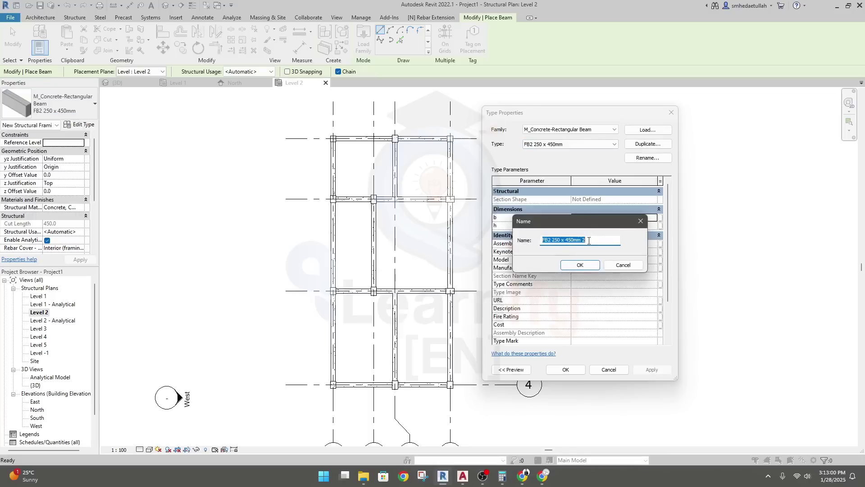
left_click_drag(551, 239, 535, 237)
type("SB")
left_click_drag(558, 240, 550, 240)
type("00")
key("shift+Left")
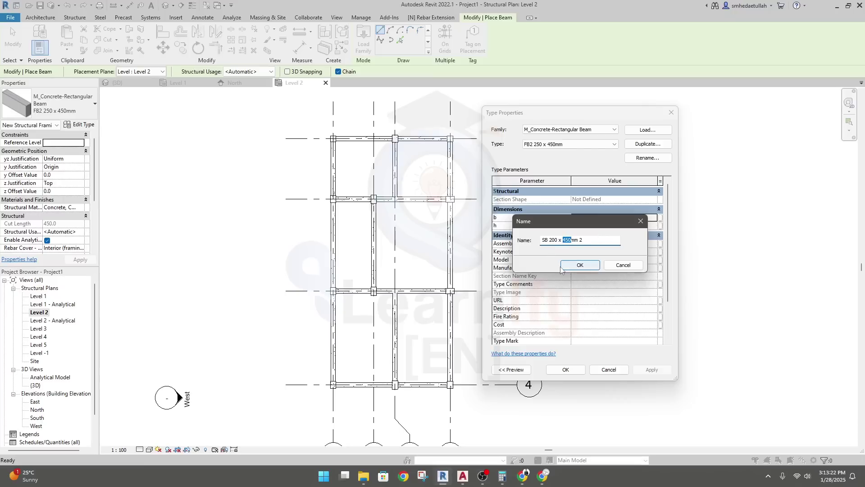
type("300")
left_click(598, 238)
key("Left")
key("Left")
left_click(584, 264)
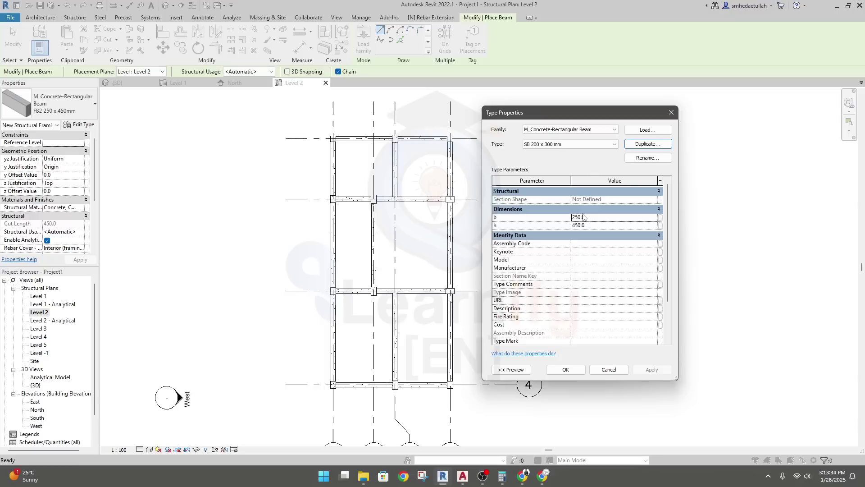
Step: Give the new type a b of 200 and an h of 300, and apply
left_click(595, 218)
type("200")
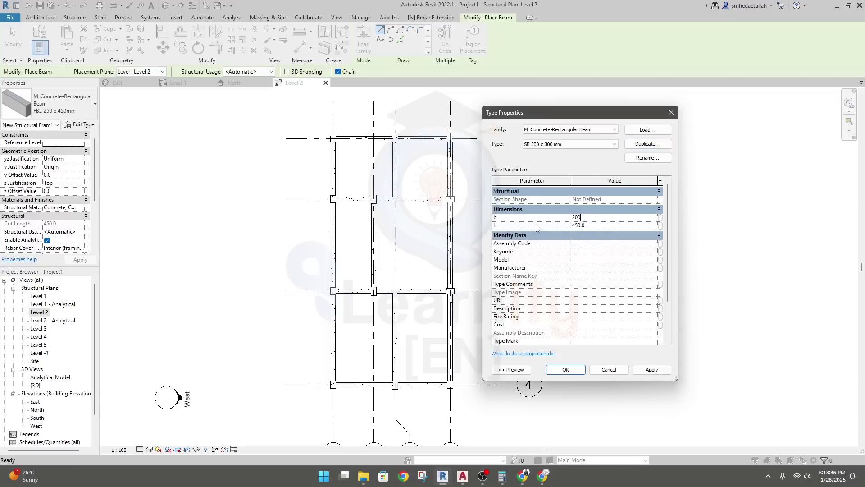
double_click(594, 223)
type("30")
left_click(652, 369)
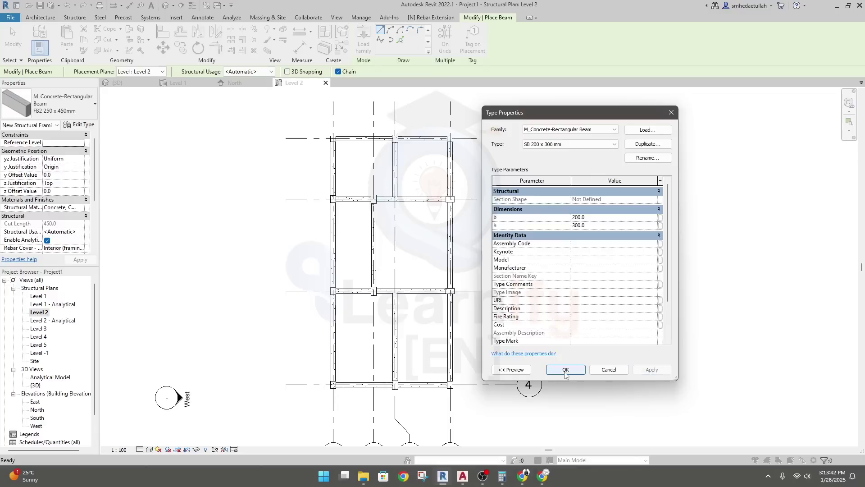
left_click(566, 372)
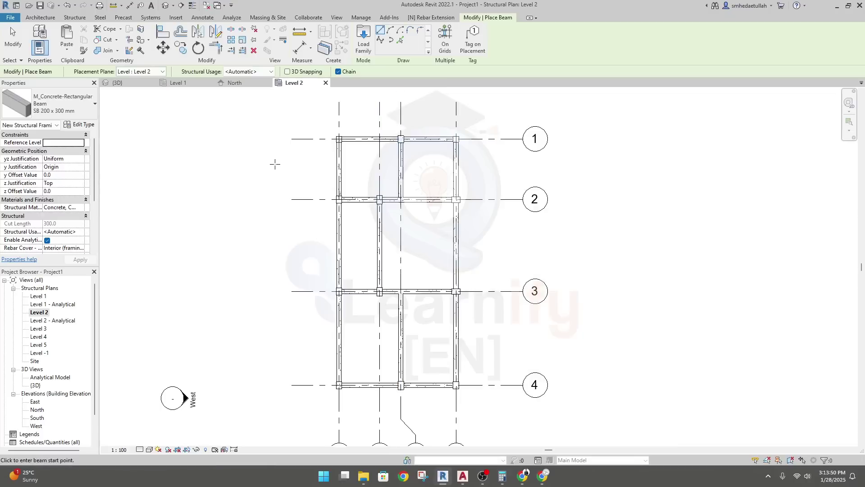
Step: Start an automatic structural beam system in place of a single beam
left_click(72, 17)
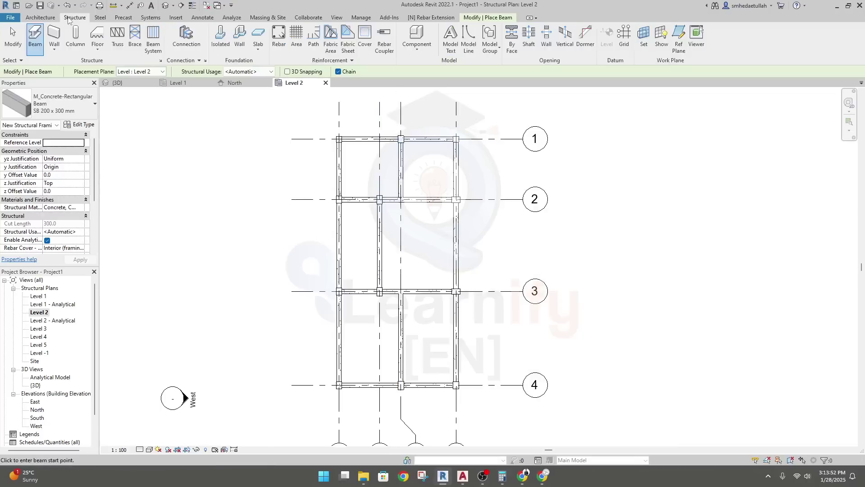
left_click(154, 38)
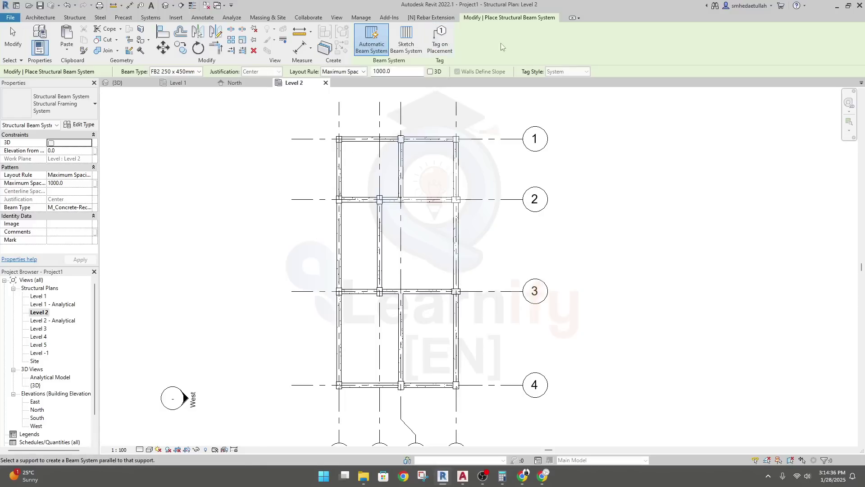
Step: Enable Tag on Placement and use Structural Framing System with SB 200 x 300 mm beams
left_click(440, 41)
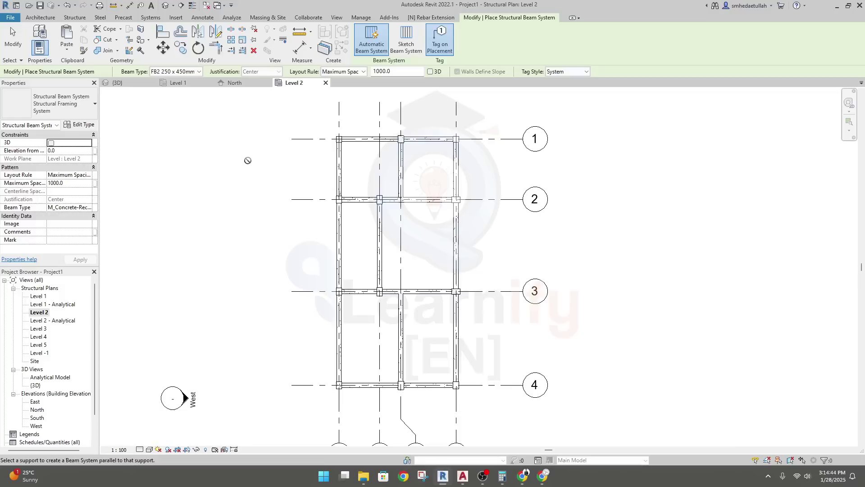
left_click(93, 104)
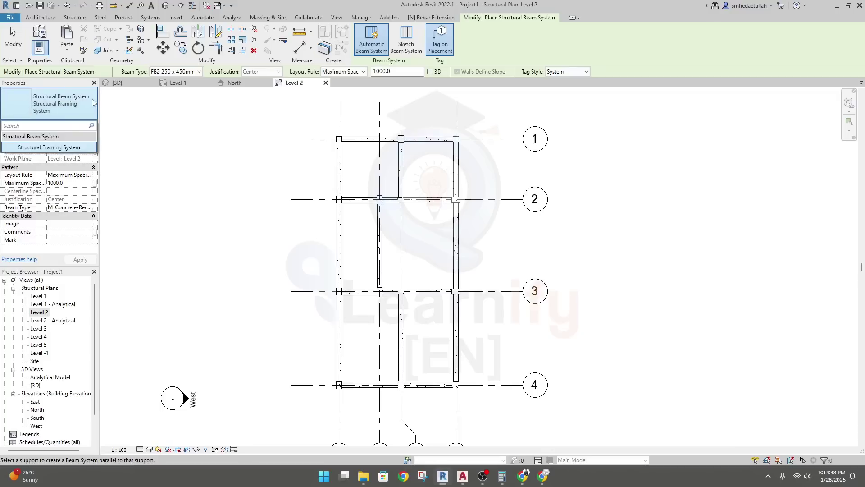
left_click(73, 148)
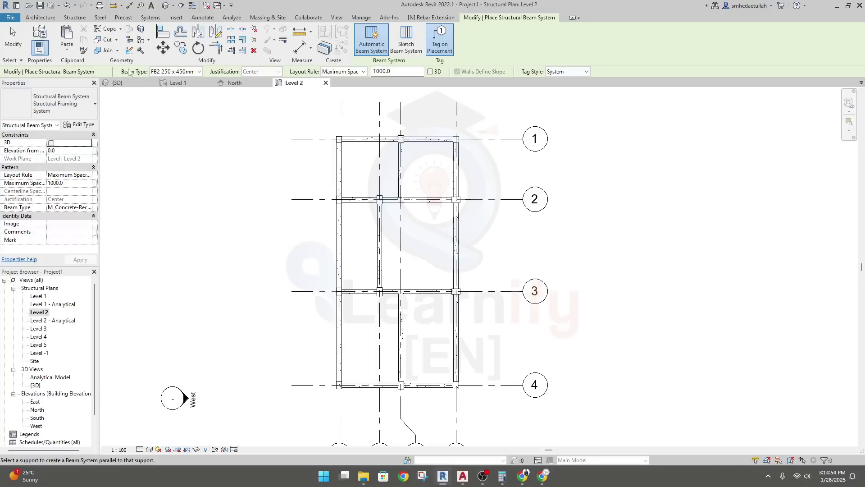
left_click(198, 73)
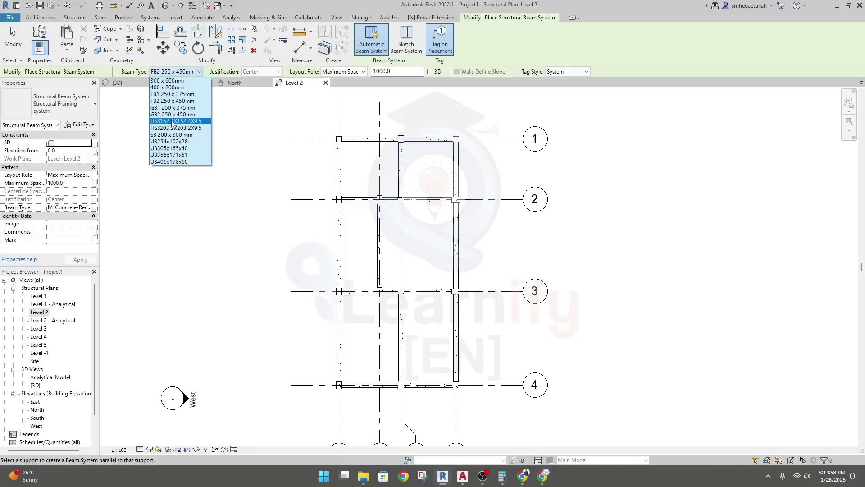
left_click(170, 135)
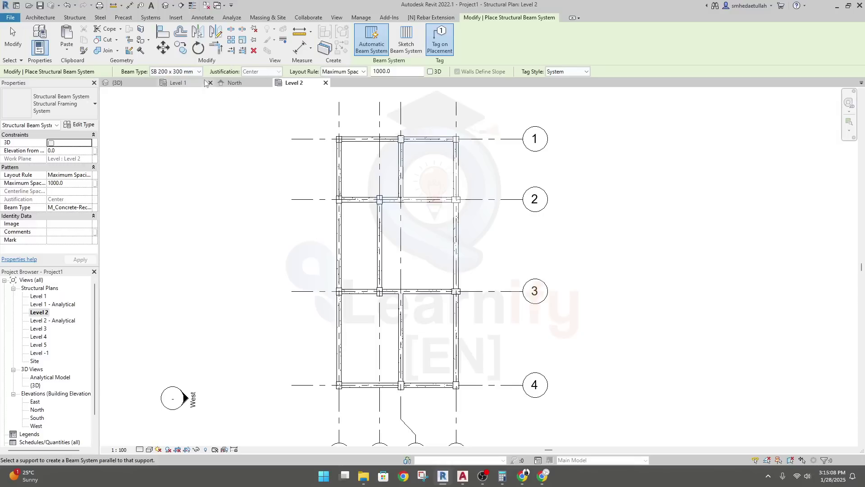
Step: Bring grids A–D into view and try Clear Spacing before returning to Maximum Spacing
middle_click_drag(302, 158, 288, 147)
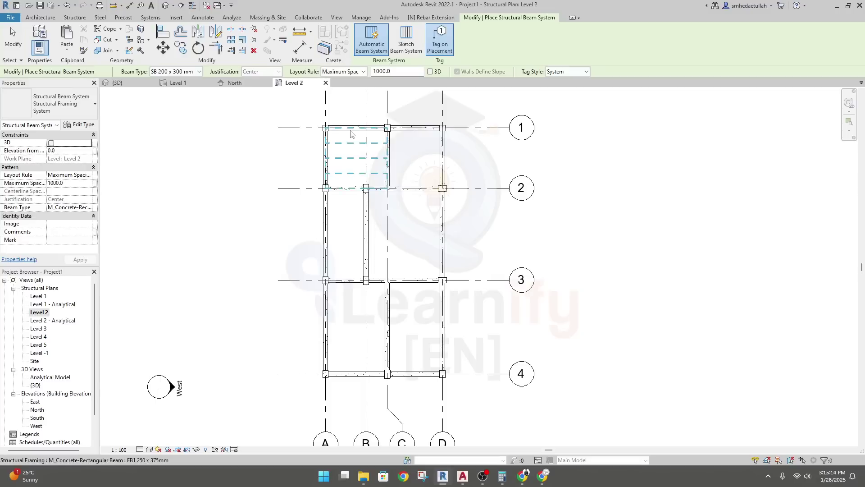
middle_click_drag(354, 136, 328, 135)
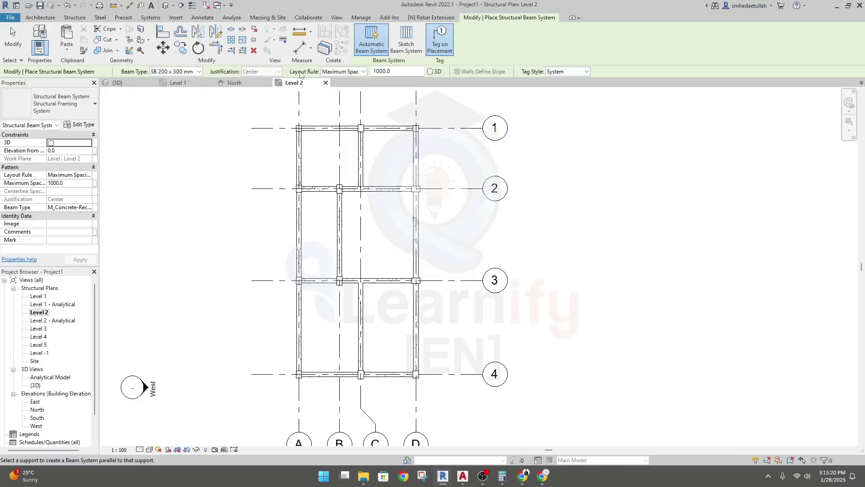
left_click(355, 72)
left_click(347, 81)
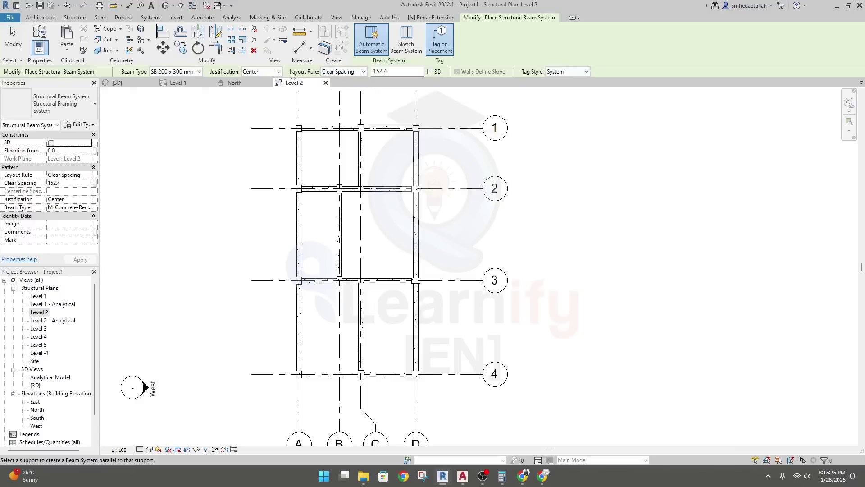
left_click(356, 72)
left_click(347, 101)
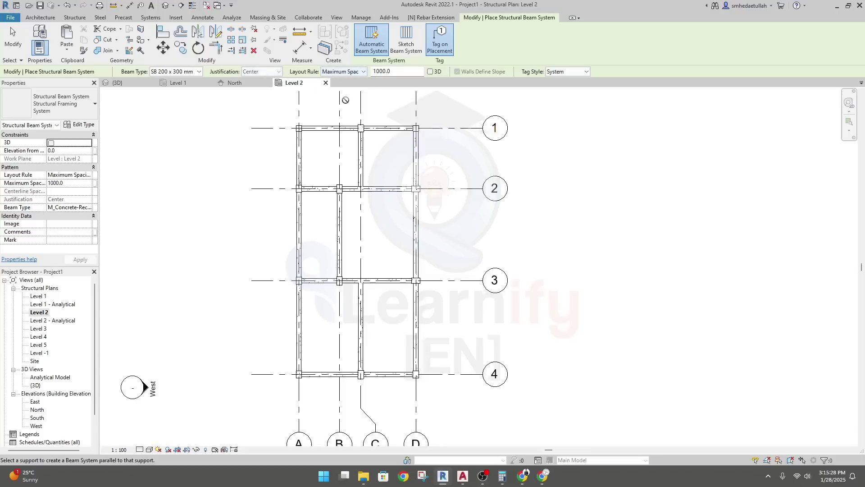
left_click(362, 73)
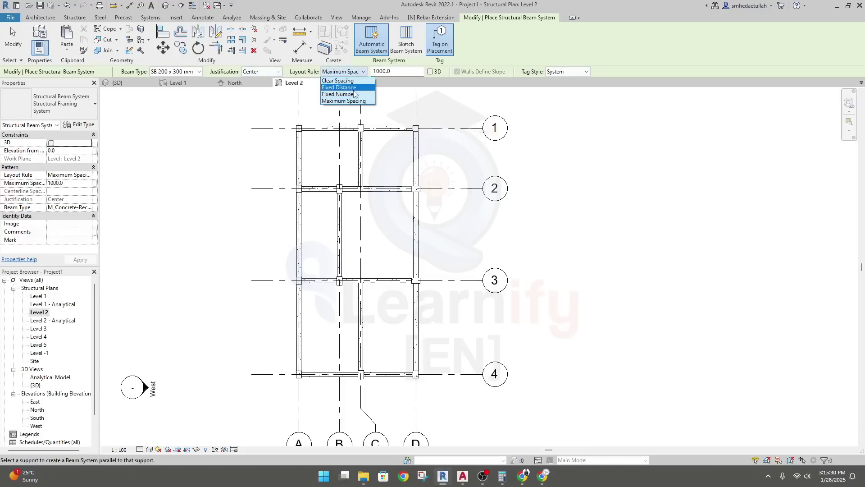
left_click(277, 74)
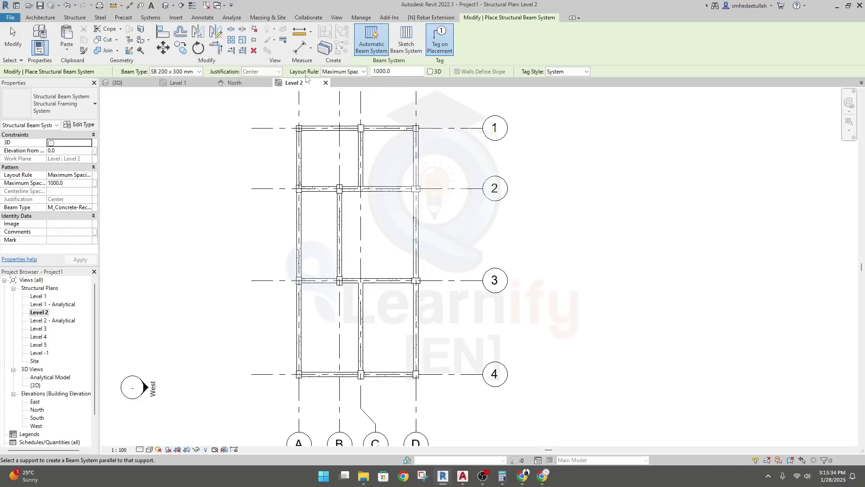
Step: Switch the layout rule to Clear Spacing, keeping Center justification
left_click(345, 72)
left_click(346, 81)
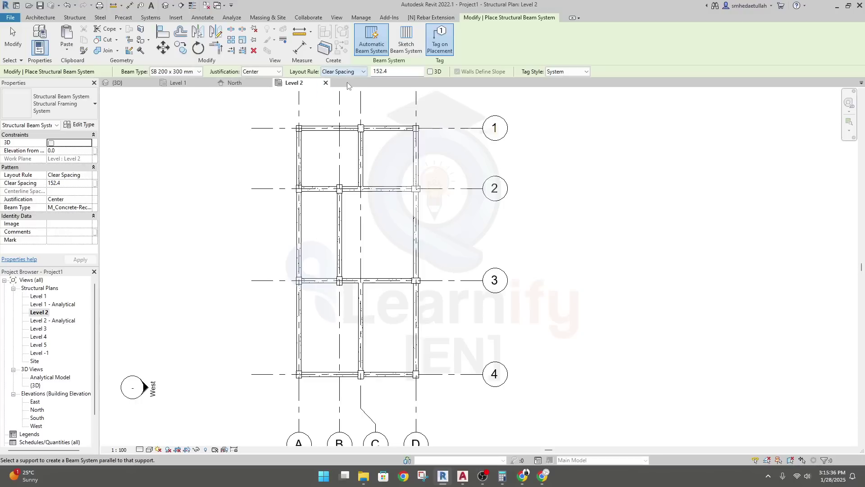
left_click(279, 72)
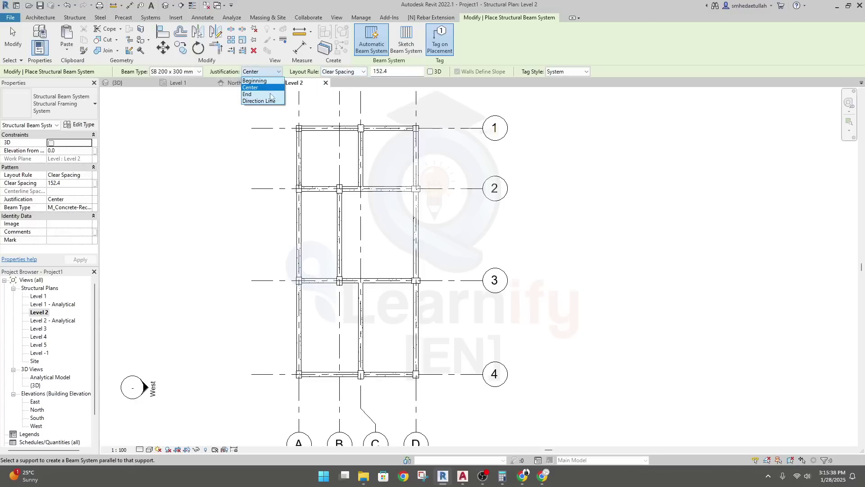
left_click(352, 72)
left_click(352, 73)
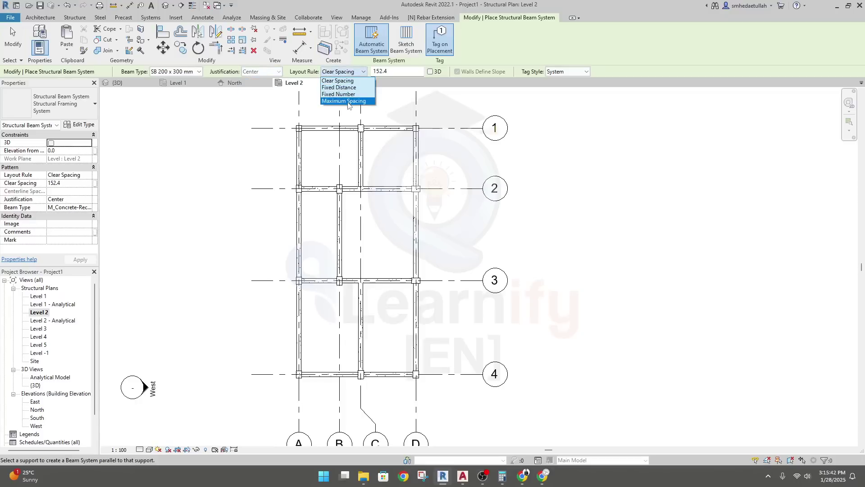
left_click(305, 74)
left_click(274, 72)
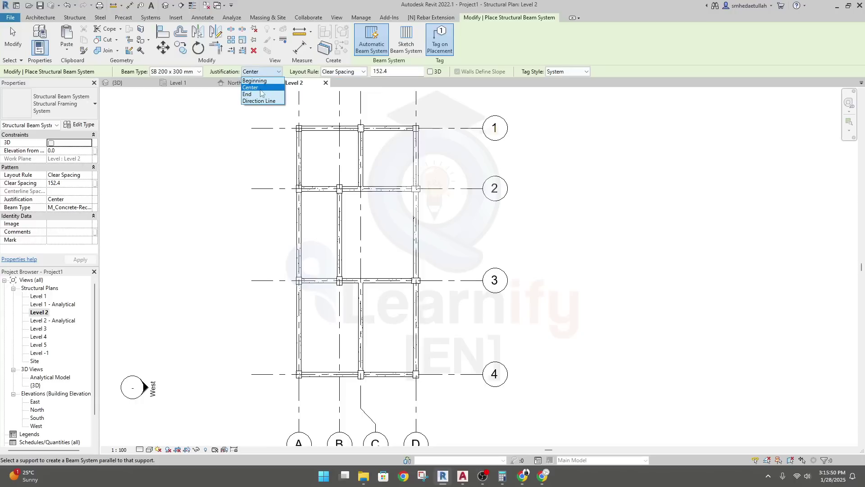
left_click(261, 89)
Step: Set the layout rule to Fixed Number with 6 lines
left_click(363, 72)
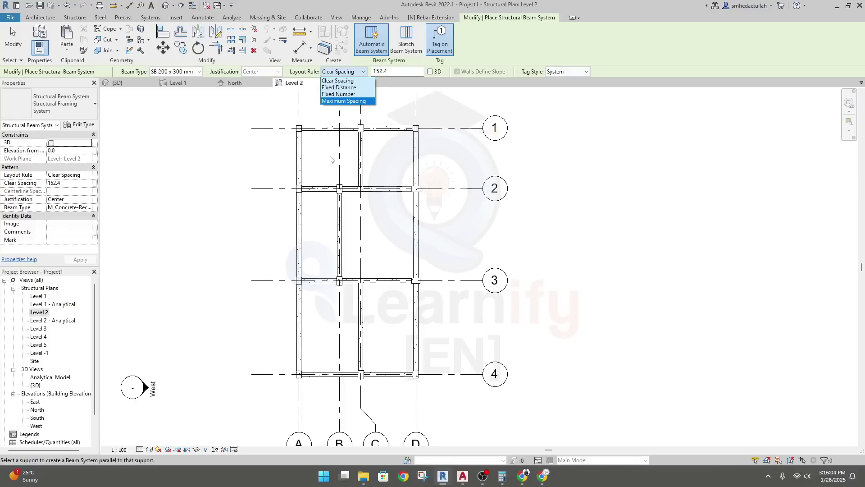
left_click(339, 95)
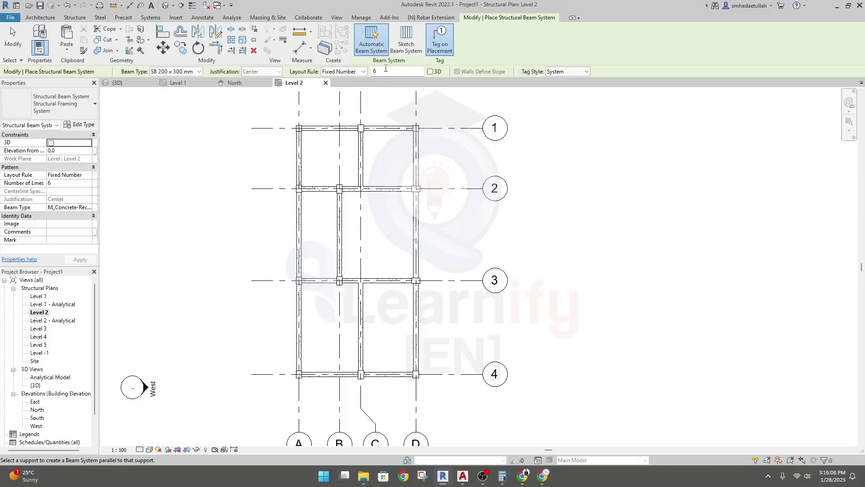
left_click(362, 71)
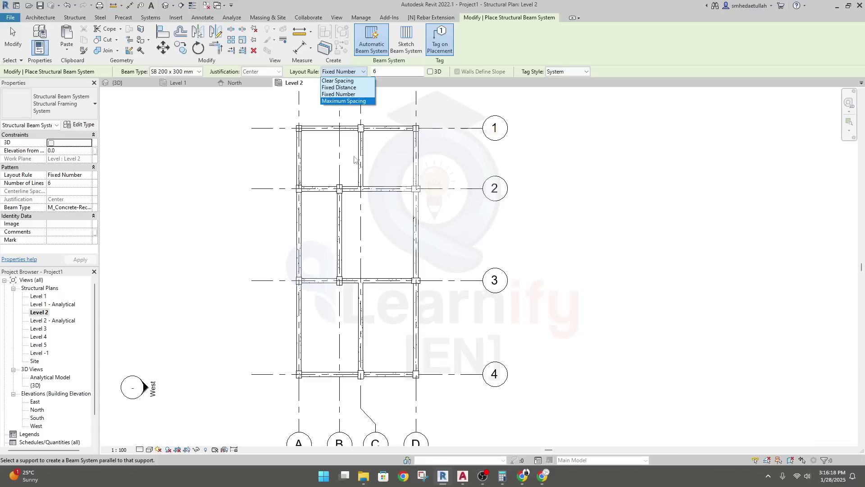
Step: Use Maximum Spacing at 1000.0 for the layout rule and keep System as the tag style
left_click(341, 101)
double_click(386, 72)
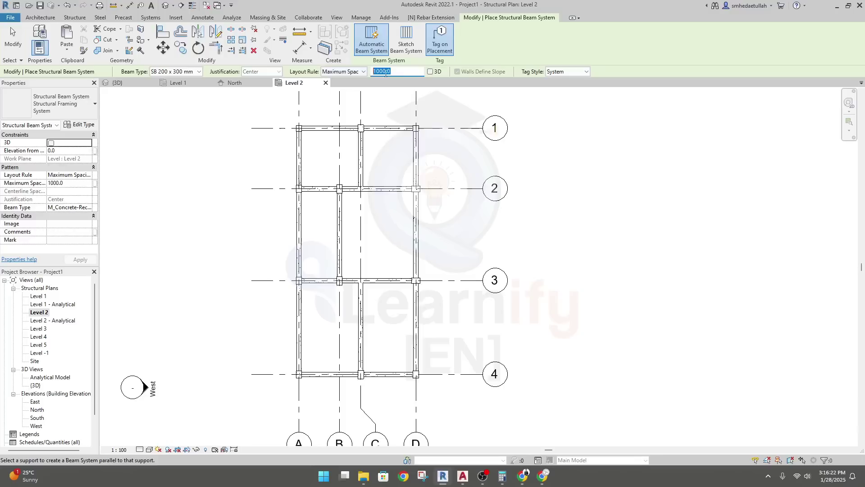
left_click(398, 72)
left_click_drag(374, 71, 403, 71)
left_click(403, 71)
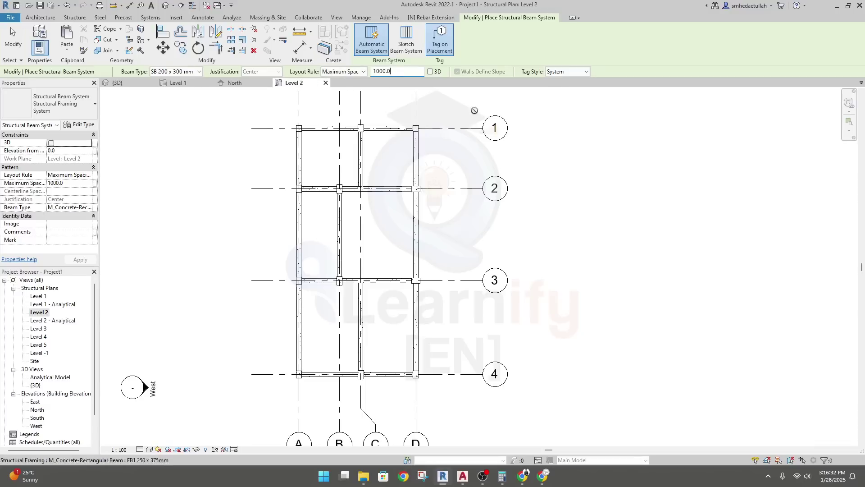
left_click(574, 73)
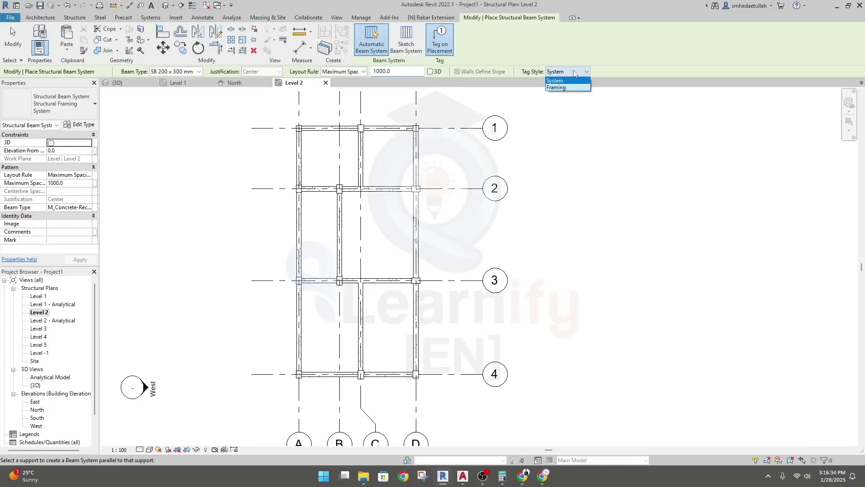
left_click(518, 44)
left_click(558, 80)
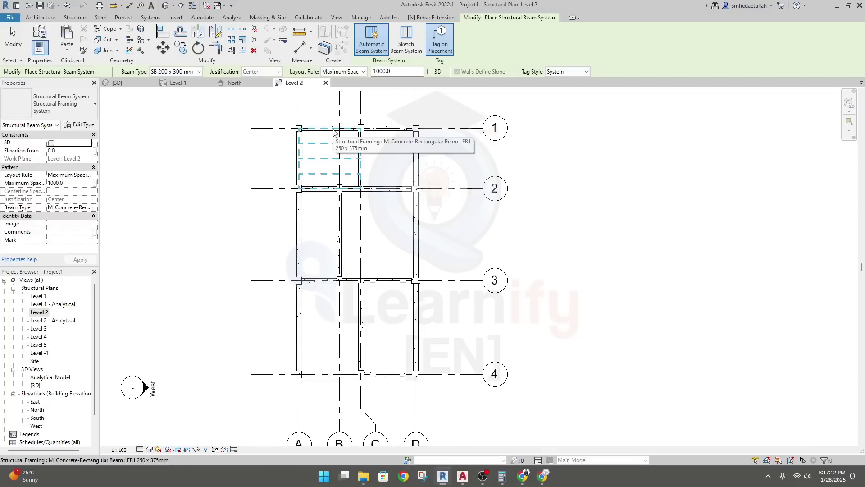
Step: Fill bays A-B/1-2, C-D/1-2, B-D/2-3, A-C/3-4 and C-D/3-4 with beam systems, then exit
left_click(334, 131)
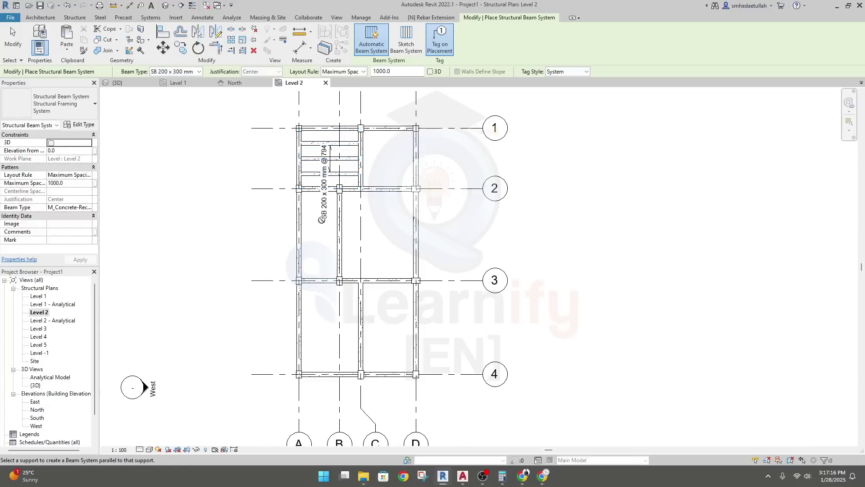
left_click(391, 138)
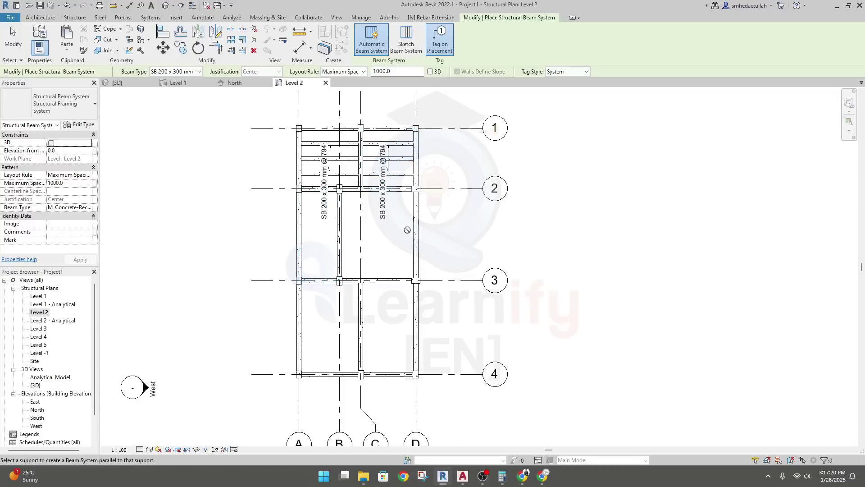
left_click(401, 194)
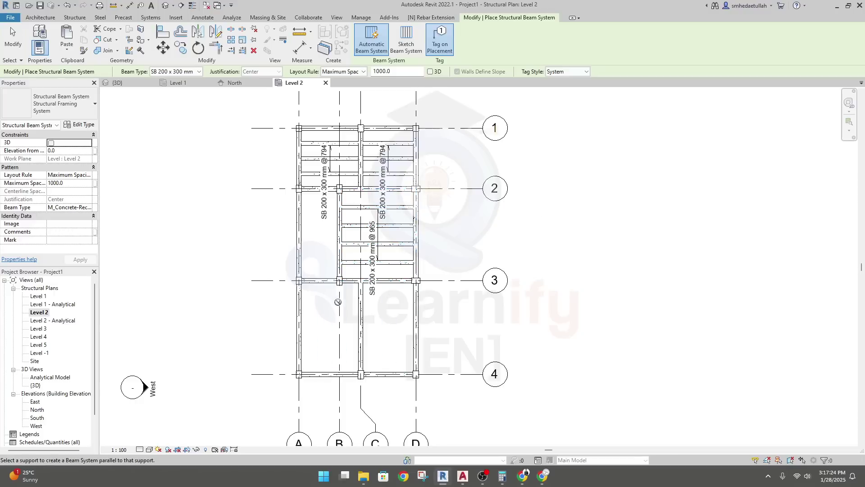
left_click(332, 289)
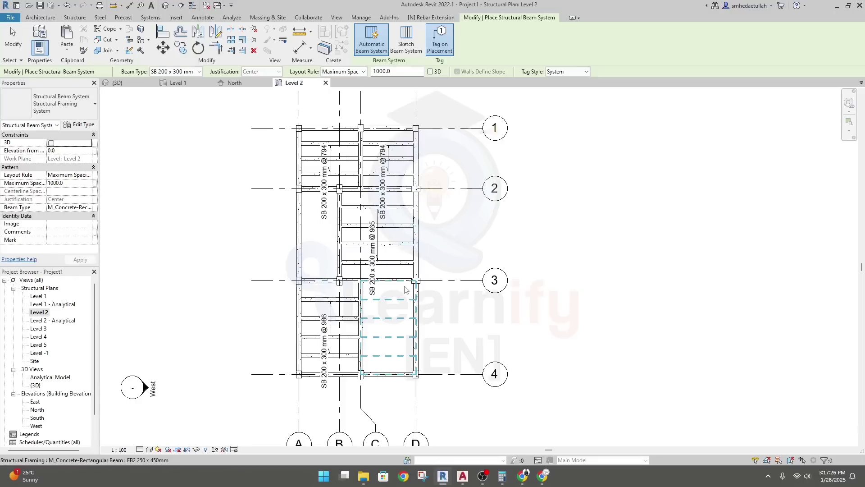
left_click(404, 288)
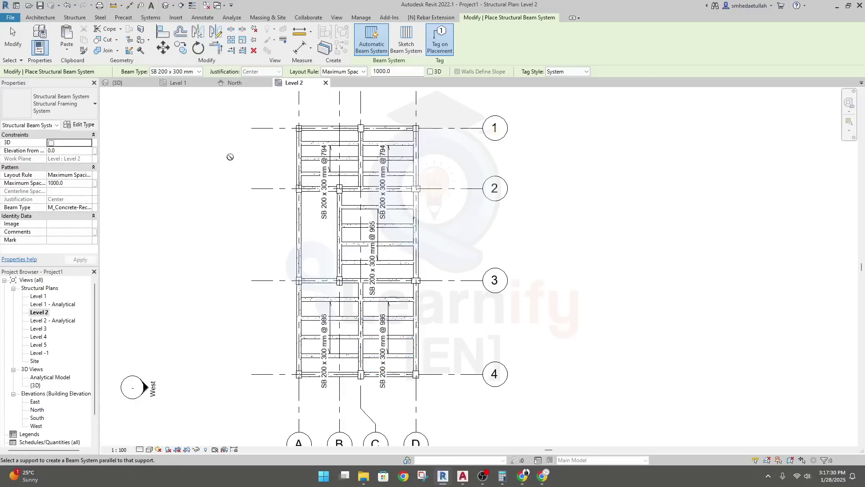
key("Escape")
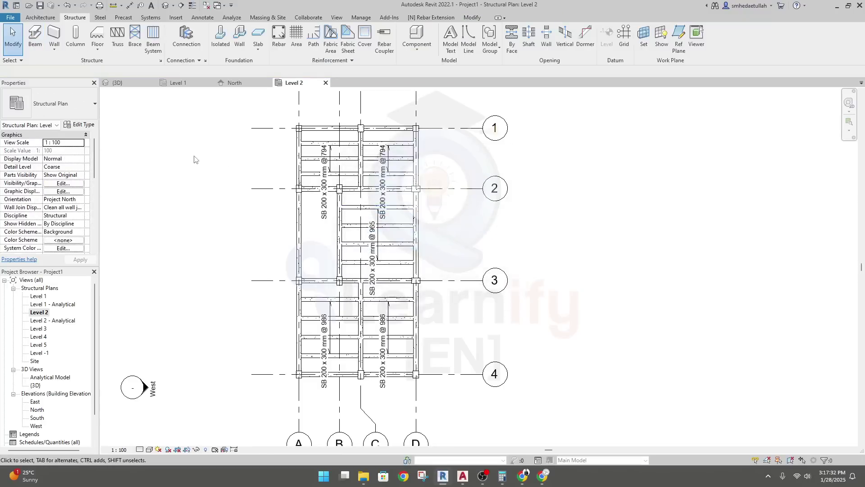
Step: Inspect the new Level 2 secondary beams in the {3D} view, zooming and panning around them
left_click(128, 83)
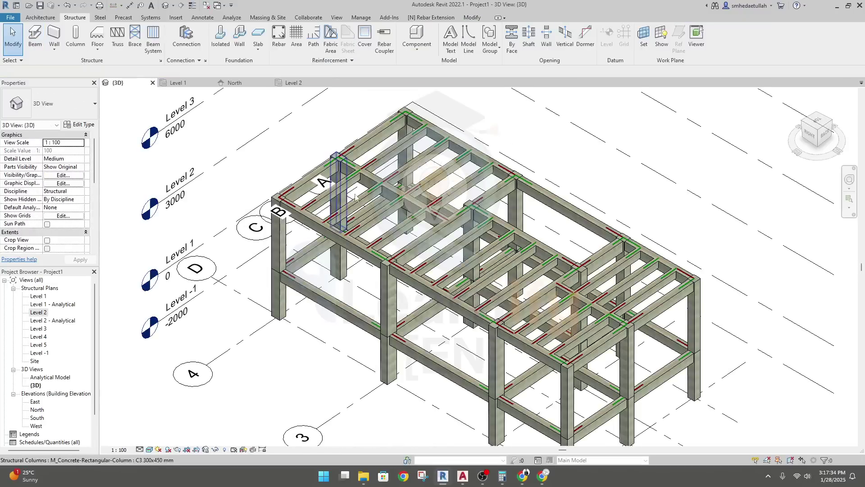
scroll(358, 190, "up", 3)
scroll(358, 190, "up", 2)
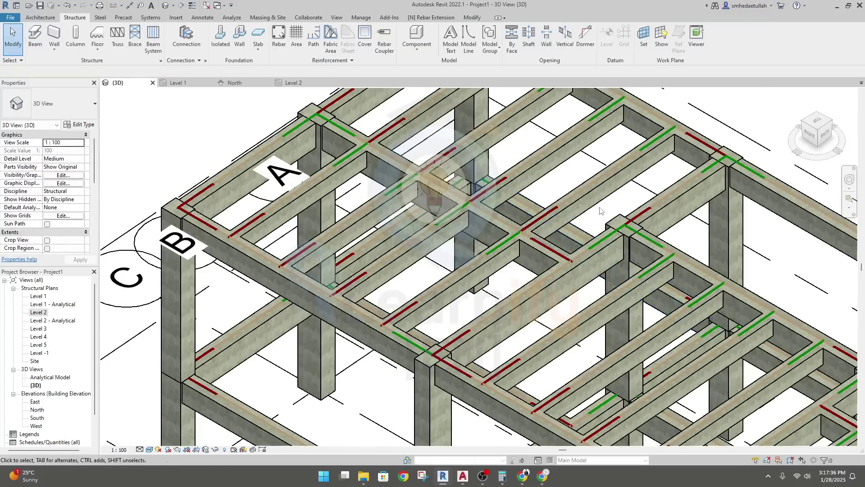
scroll(458, 267, "down", 3)
scroll(657, 266, "up", 2)
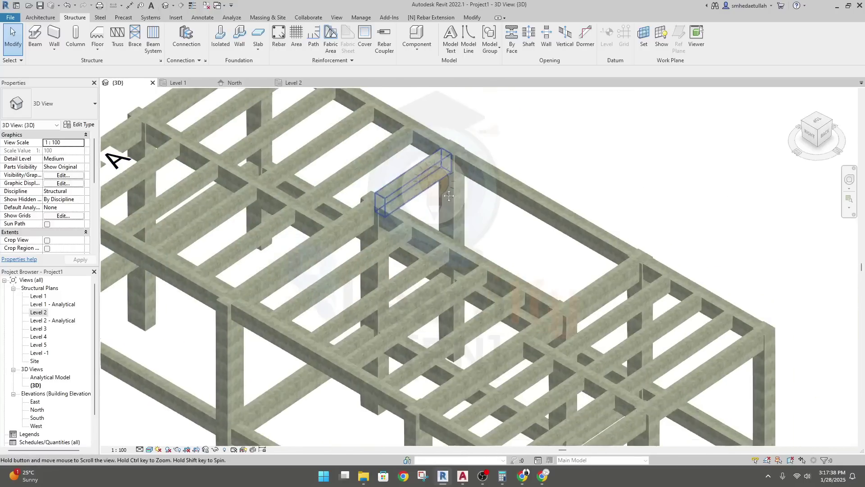
middle_click_drag(656, 266, 688, 211)
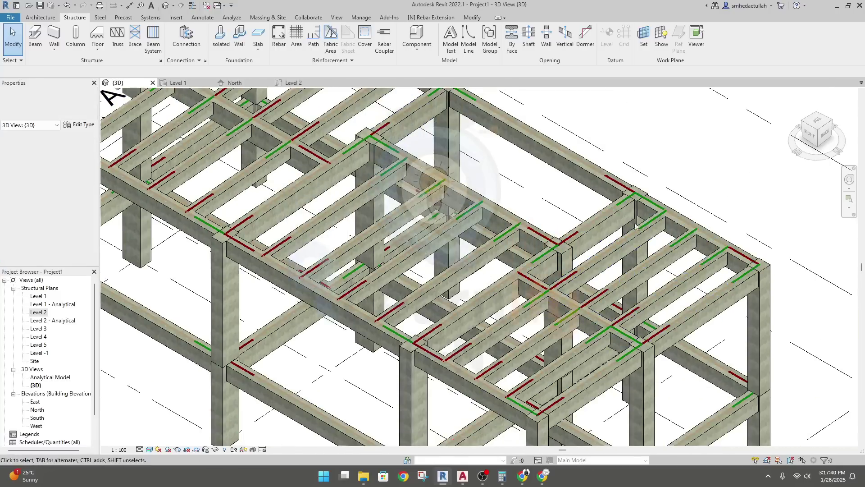
scroll(708, 193, "down", 4)
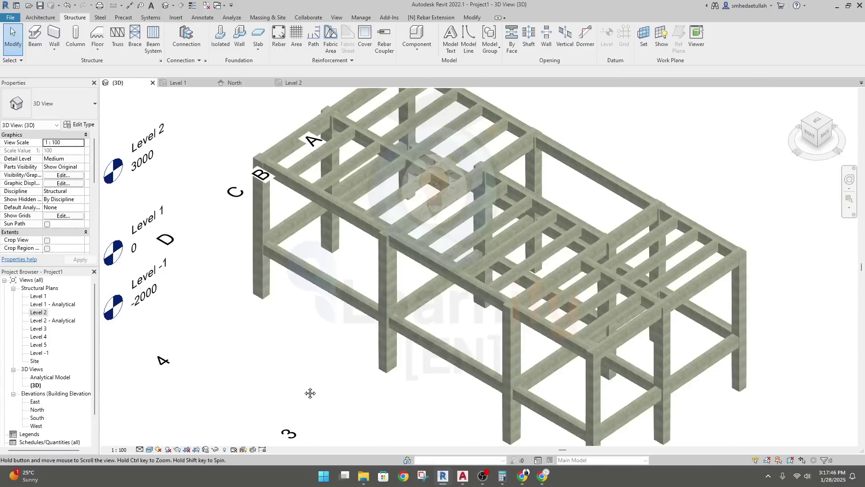
scroll(310, 381, "down", 3)
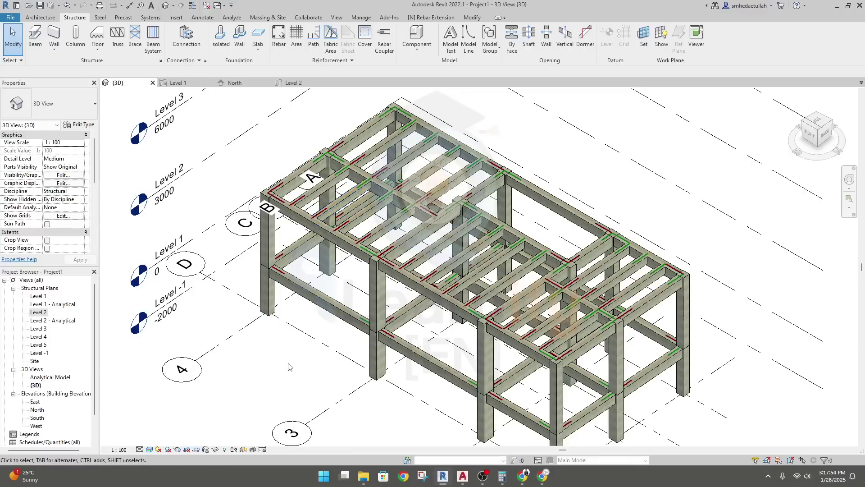
Step: Undo the last three placed beam systems
key("ctrl+z")
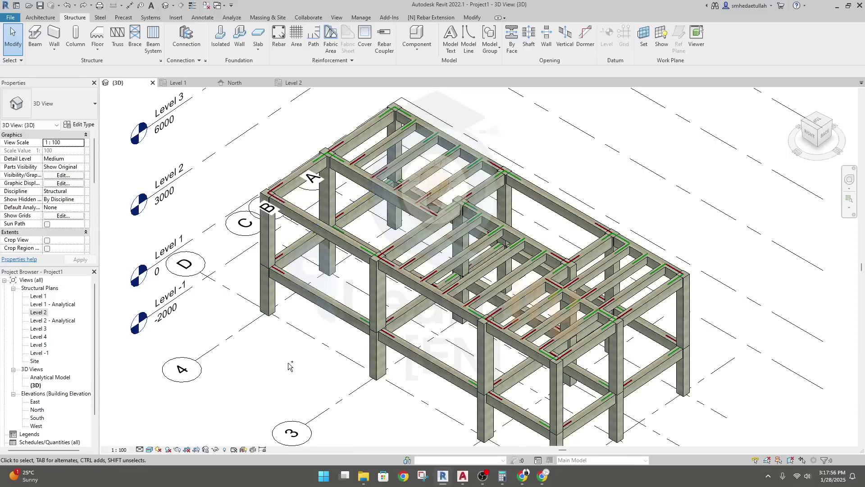
key("ctrl+z")
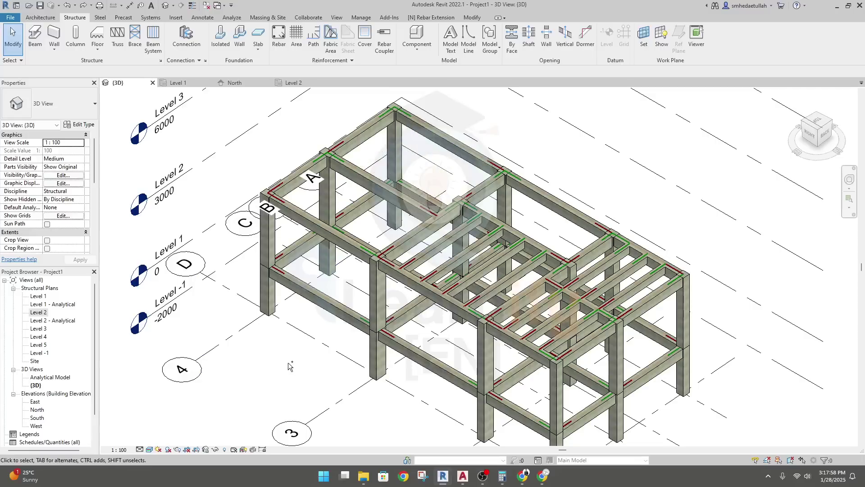
key("ctrl+z")
key("ctrl+z")
key("ctrl+z")
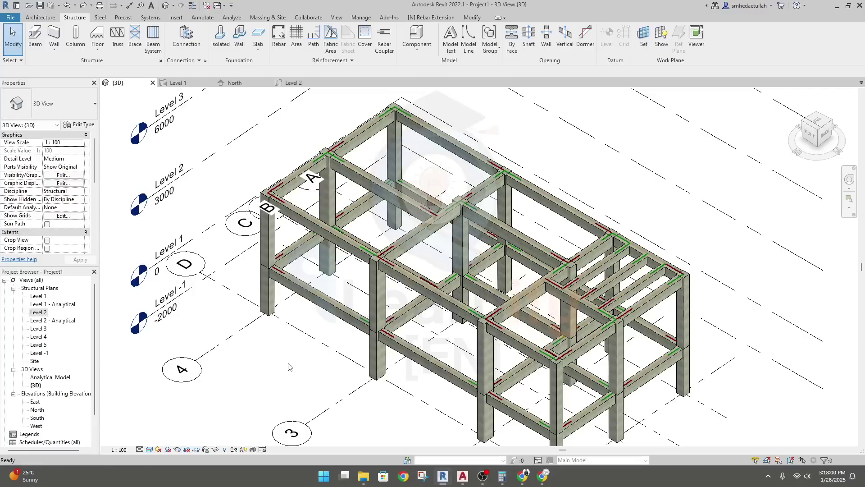